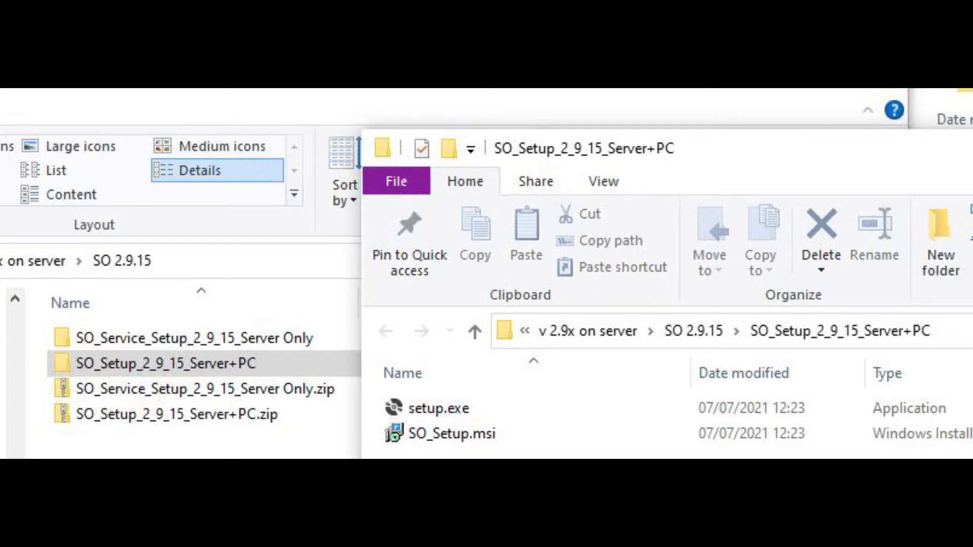
- Run the Server+PC setup.exe as administrator, accept the licence agreement, and install Seamless Opportunities for everyone in the default folder
{"action": "right_click", "coordinate": [569, 410]}
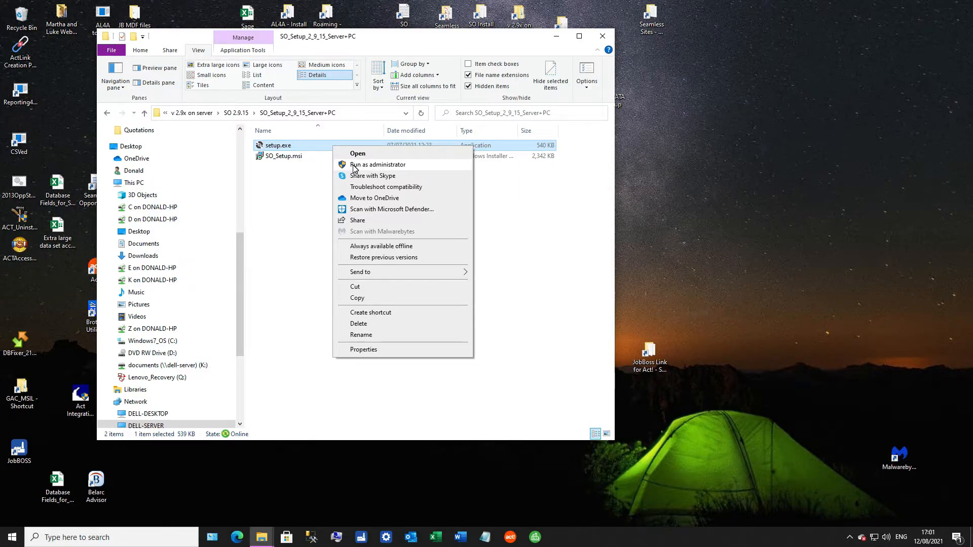
{"action": "left_click", "coordinate": [353, 168]}
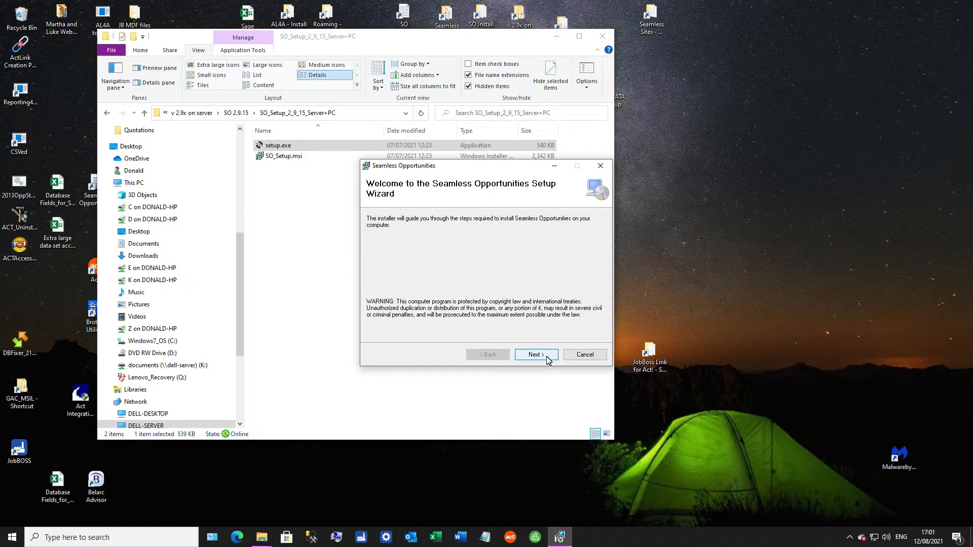
{"action": "left_click", "coordinate": [548, 357]}
{"action": "left_click", "coordinate": [468, 334]}
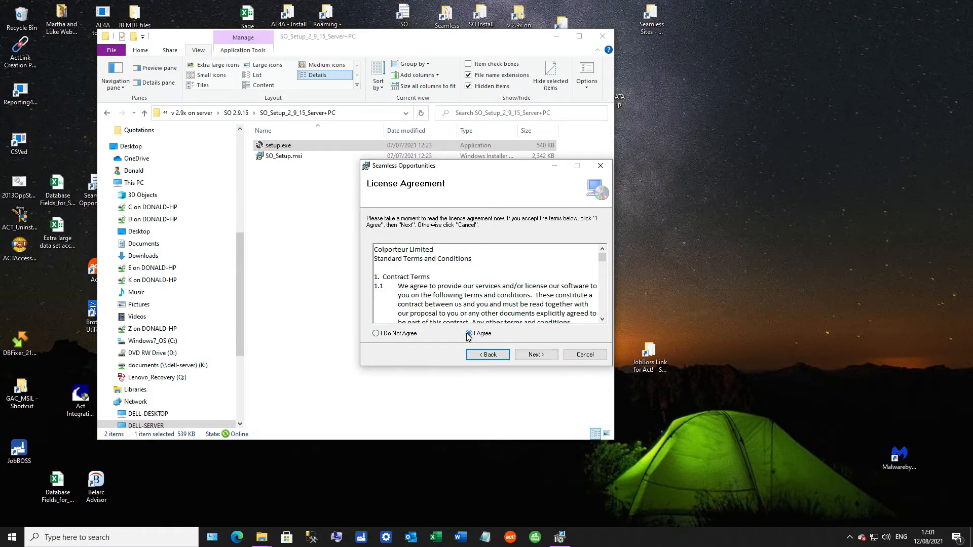
{"action": "left_click", "coordinate": [538, 357]}
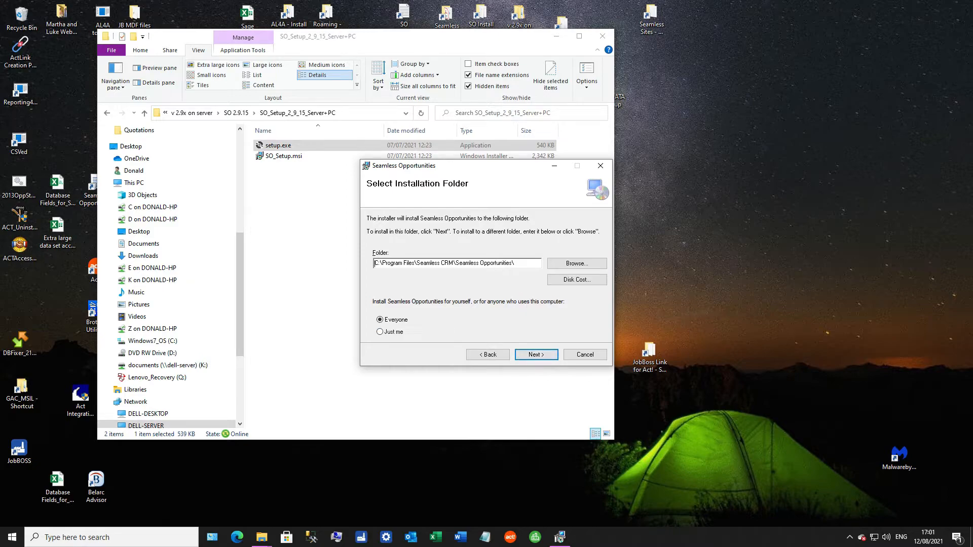
{"action": "left_click", "coordinate": [544, 358]}
{"action": "left_click", "coordinate": [544, 356]}
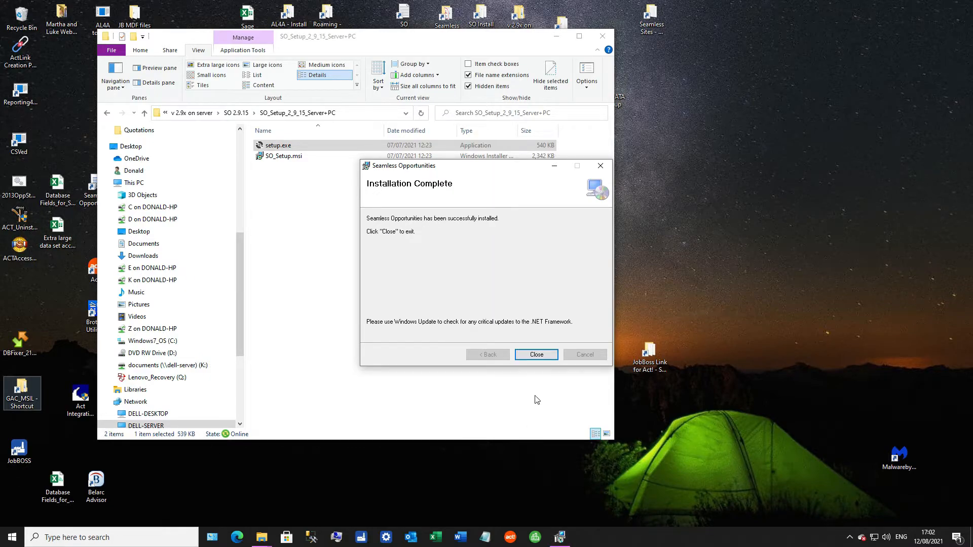
{"action": "left_click", "coordinate": [537, 356]}
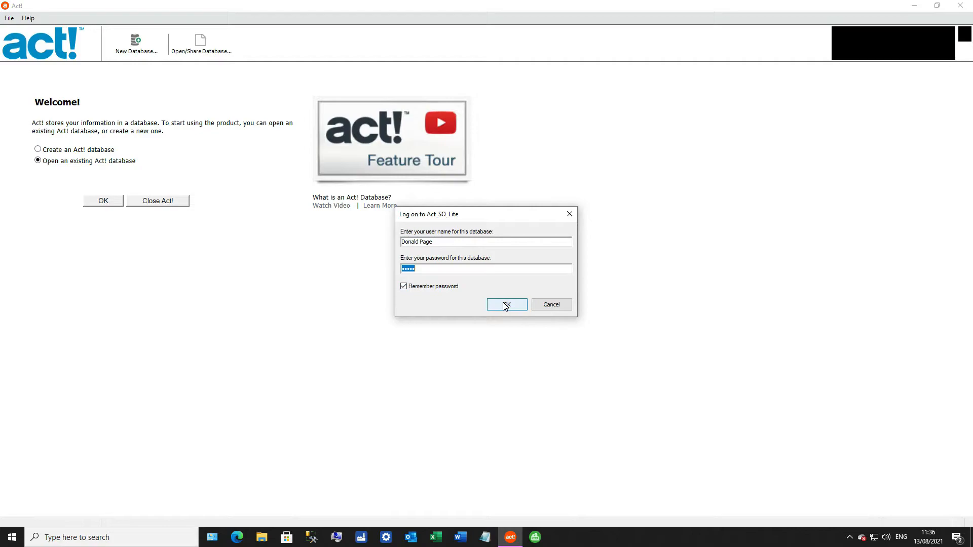
- In the licensing settings, enter Sample Company as the company name, paste the licence key, and activate it
{"action": "left_click", "coordinate": [505, 304]}
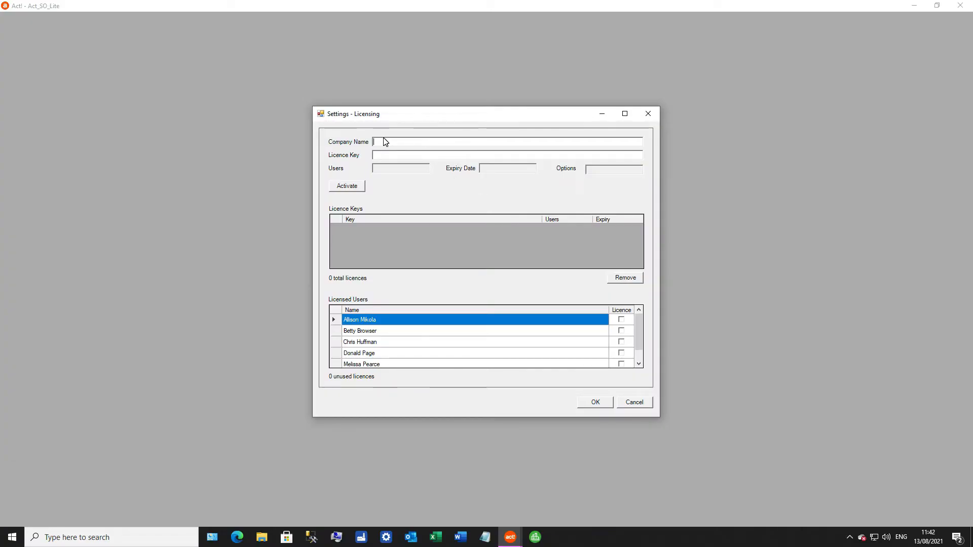
{"action": "right_click", "coordinate": [388, 147]}
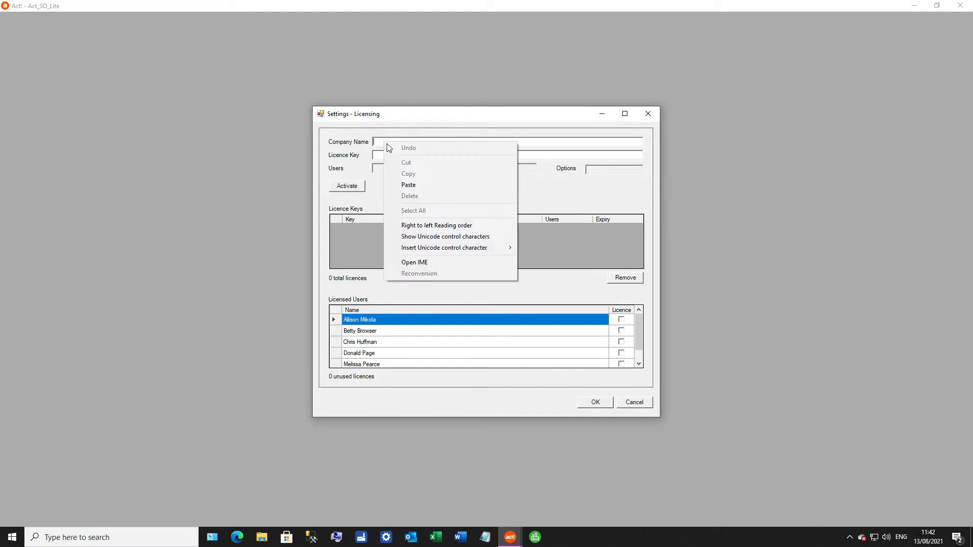
{"action": "left_click", "coordinate": [394, 185]}
{"action": "key", "text": "Tab"}
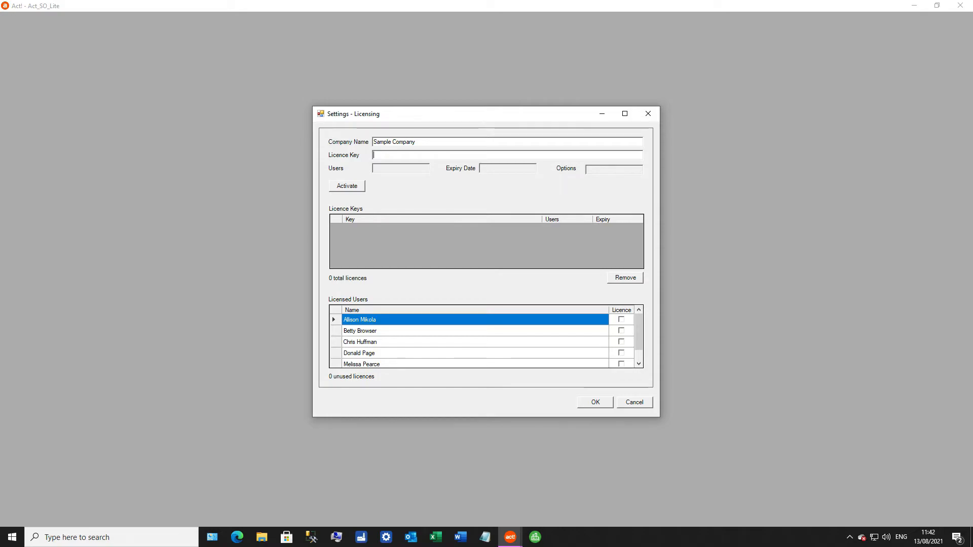
{"action": "right_click", "coordinate": [421, 155]}
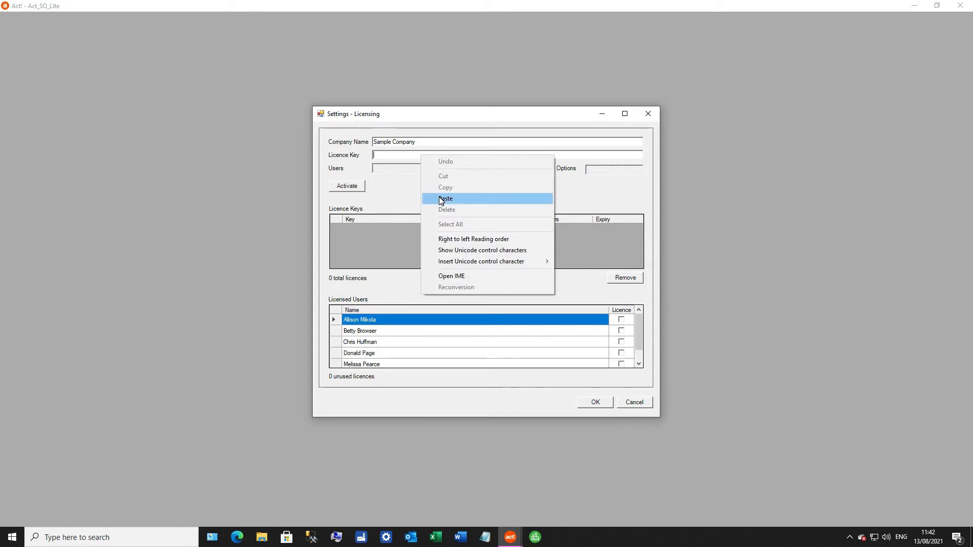
{"action": "left_click", "coordinate": [439, 199]}
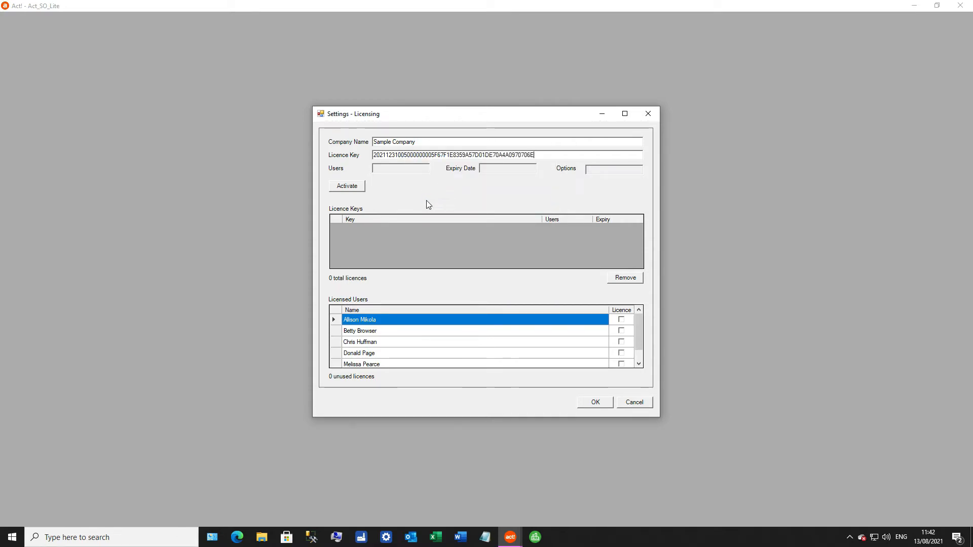
{"action": "key", "text": "Tab"}
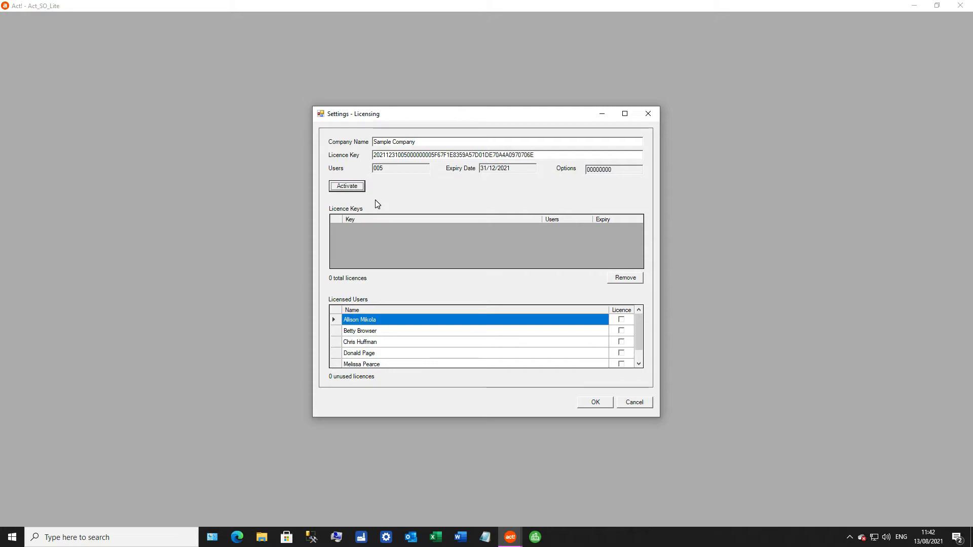
{"action": "left_click", "coordinate": [353, 188]}
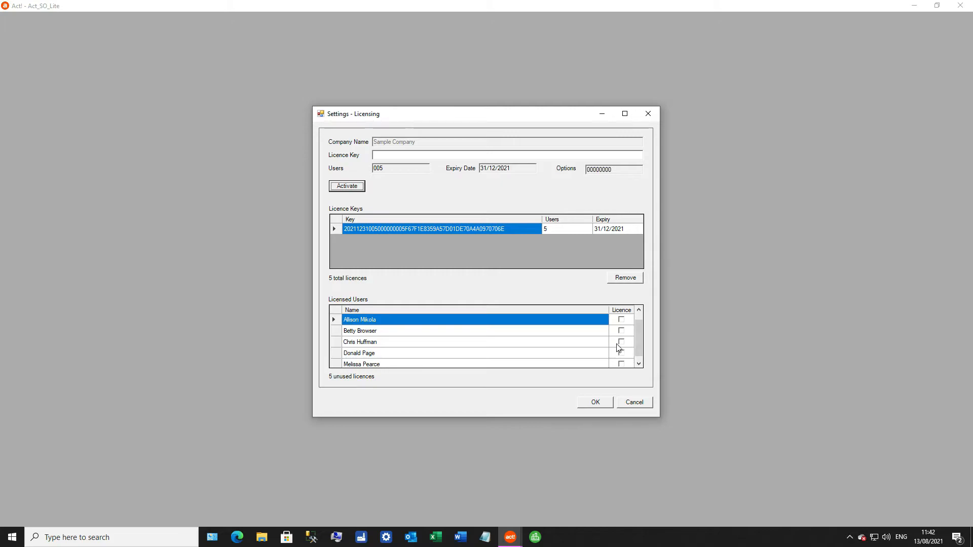
- Assign licences to the first four users and the last user in the Licensed Users list
{"action": "left_click", "coordinate": [622, 342]}
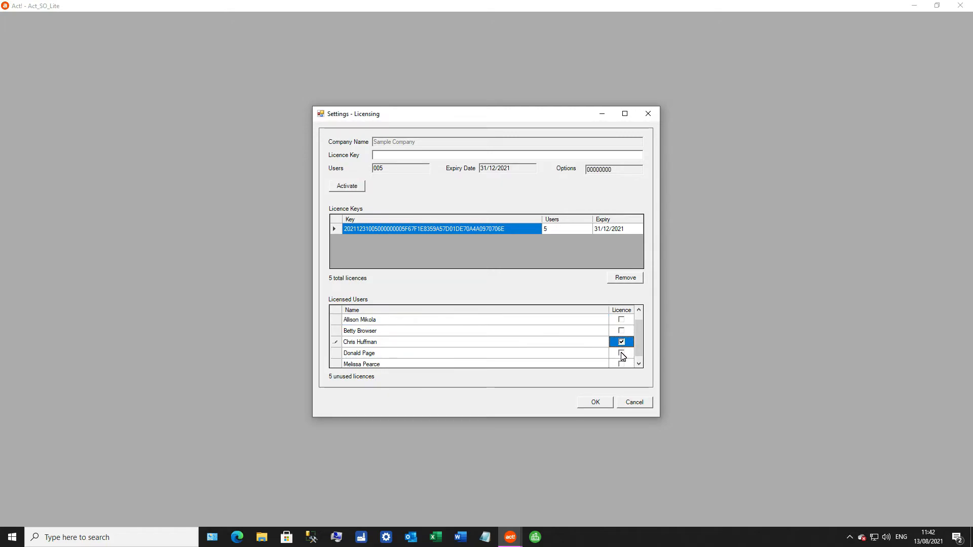
{"action": "left_click", "coordinate": [621, 354]}
{"action": "left_click", "coordinate": [622, 331]}
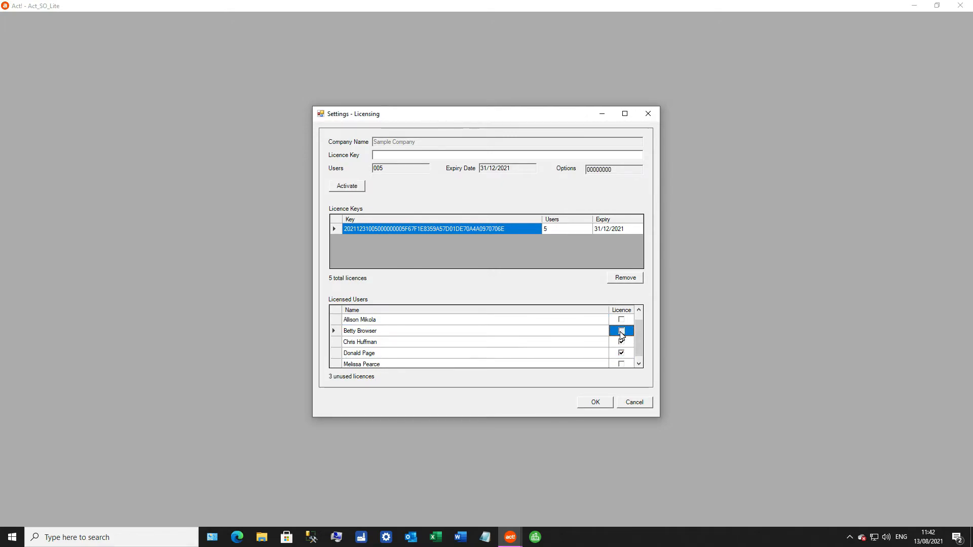
{"action": "left_click", "coordinate": [621, 320]}
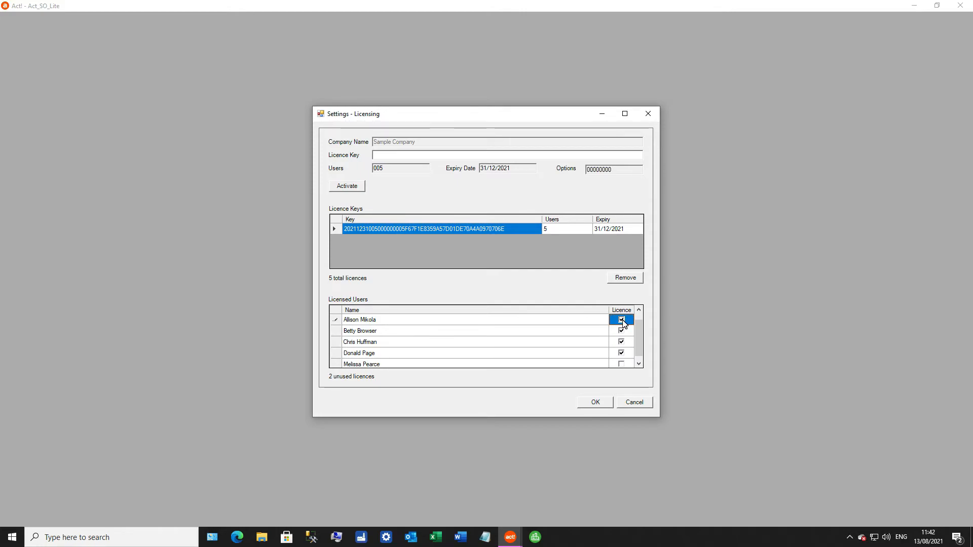
{"action": "left_click", "coordinate": [639, 364]}
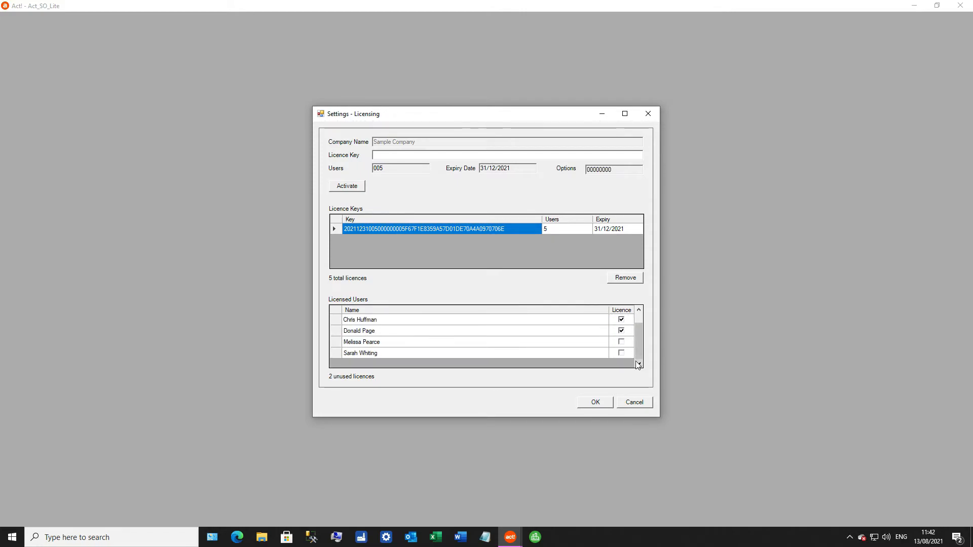
{"action": "left_click", "coordinate": [622, 353]}
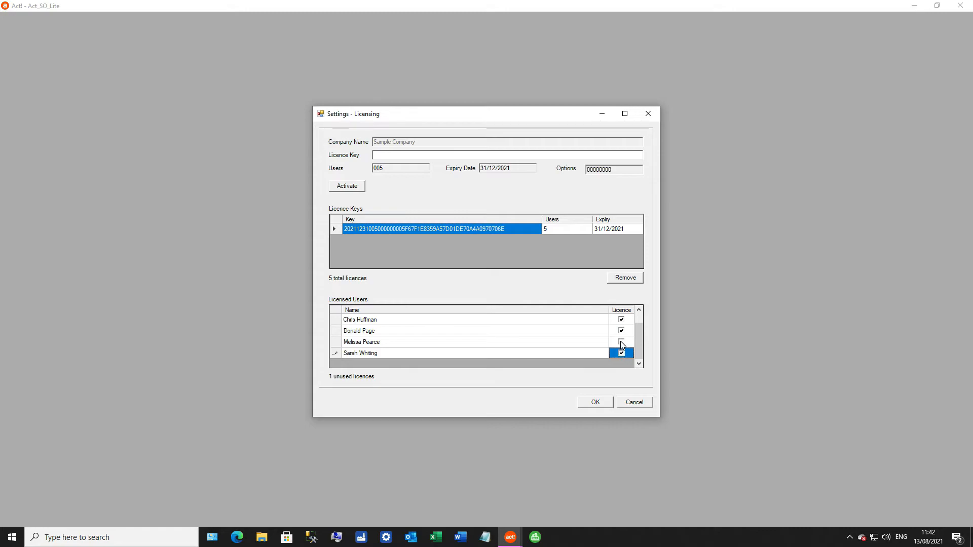
{"action": "left_click", "coordinate": [621, 342]}
{"action": "left_click", "coordinate": [592, 332]}
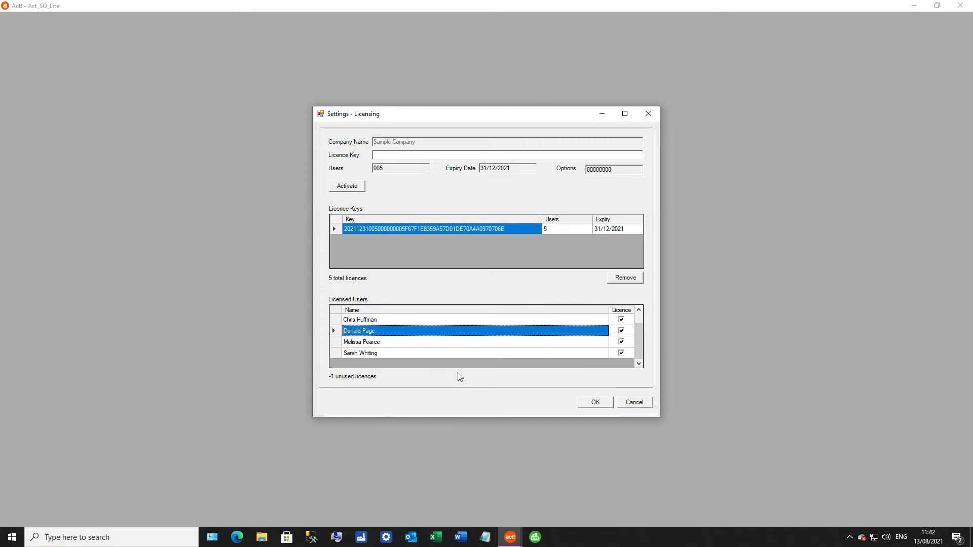
{"action": "left_click", "coordinate": [622, 343]}
{"action": "left_click", "coordinate": [496, 333]}
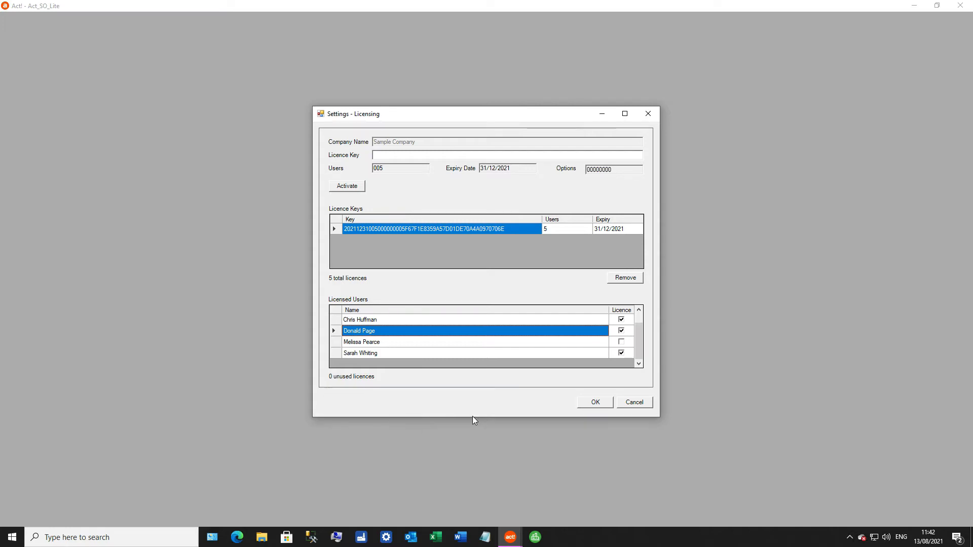
- Save the licensing settings and acknowledge the registration message
{"action": "left_click", "coordinate": [597, 406]}
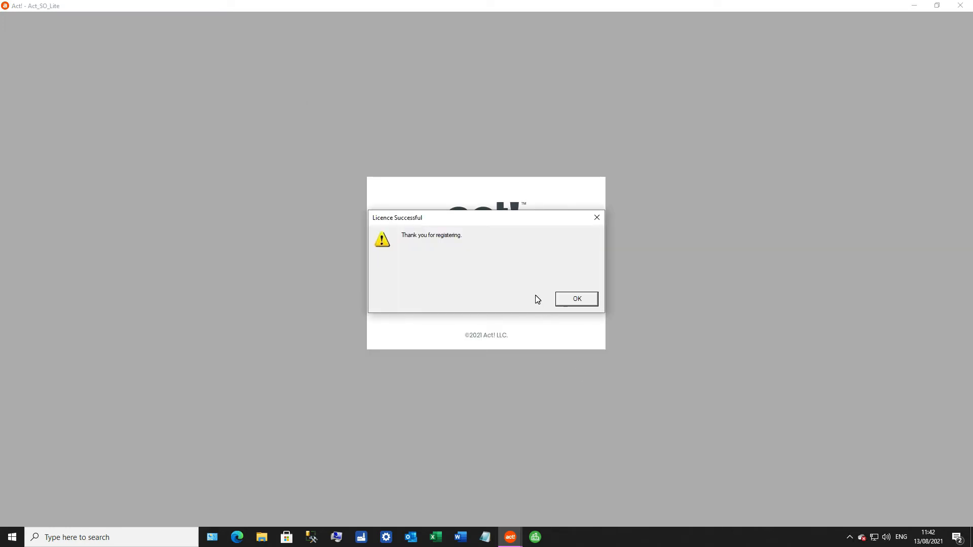
{"action": "left_click", "coordinate": [581, 304]}
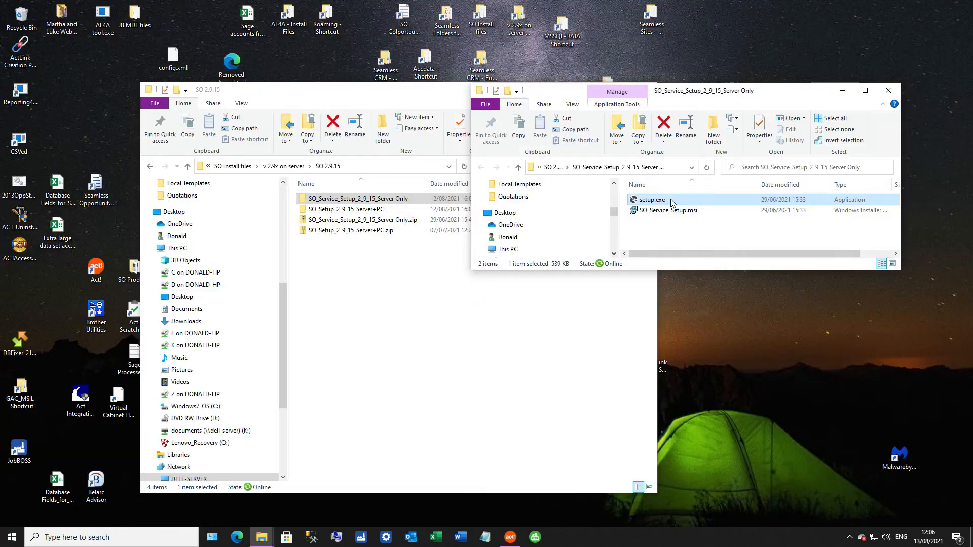
- Run the Server Only setup.exe as administrator, install Seamless Opportunities Service for everyone in the default folder, and close both folder windows
{"action": "right_click", "coordinate": [672, 202]}
{"action": "left_click", "coordinate": [682, 218]}
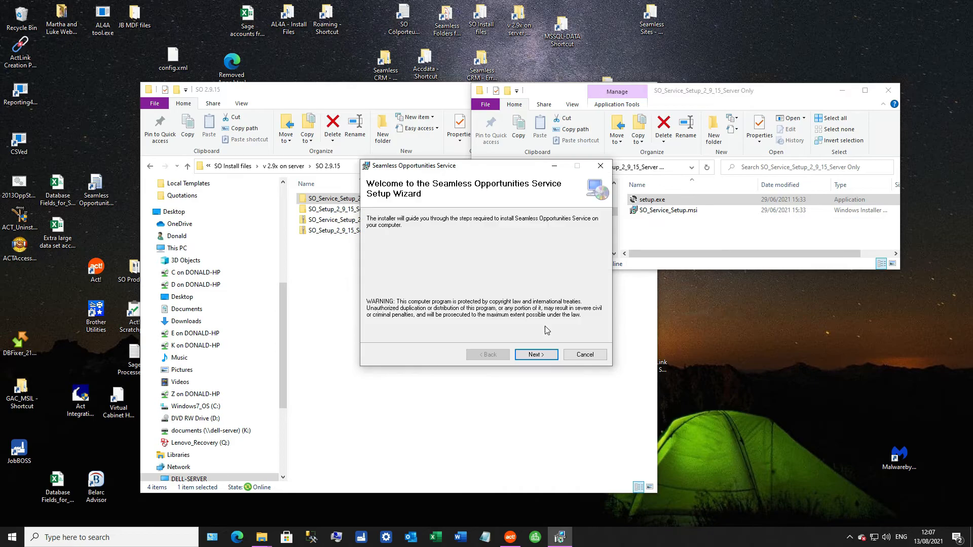
{"action": "left_click", "coordinate": [544, 357]}
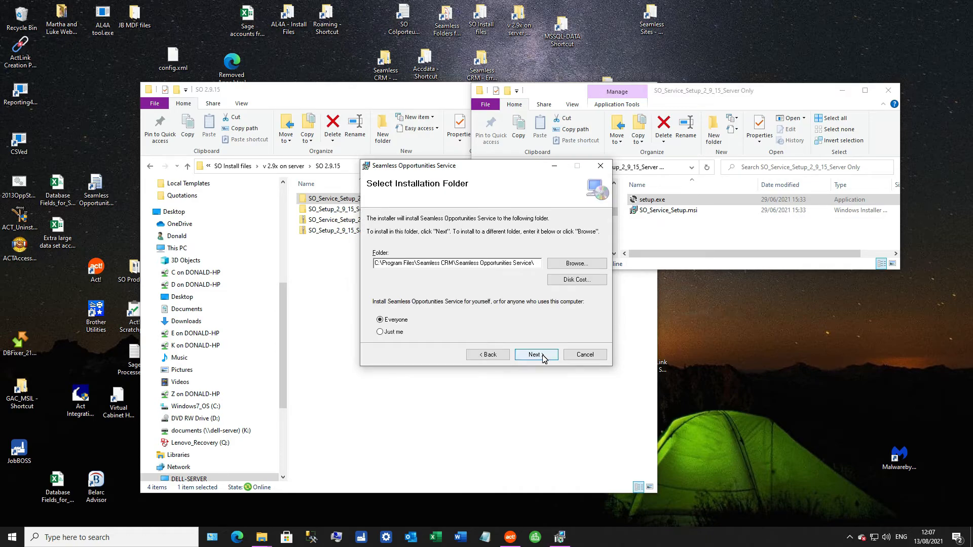
{"action": "left_click", "coordinate": [543, 357]}
{"action": "left_click", "coordinate": [543, 357]}
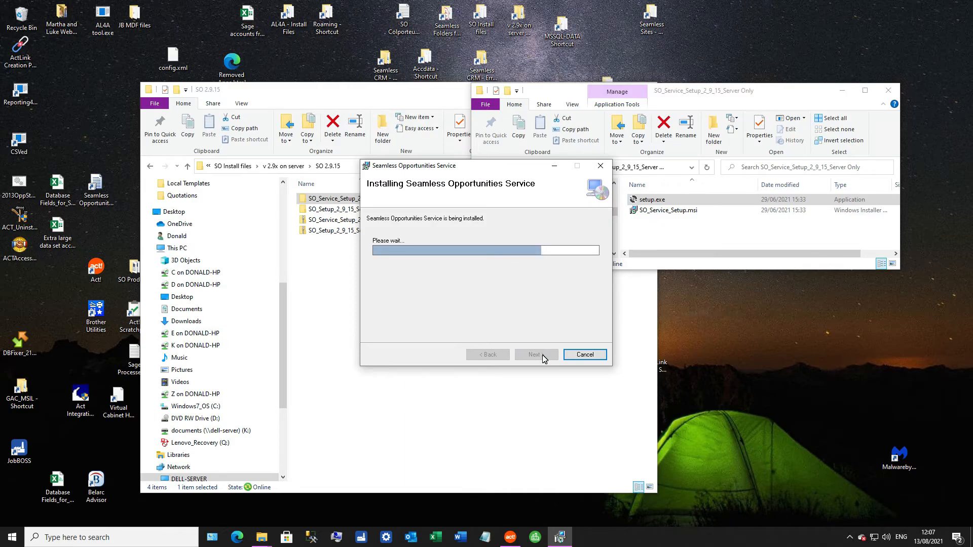
{"action": "left_click", "coordinate": [539, 355]}
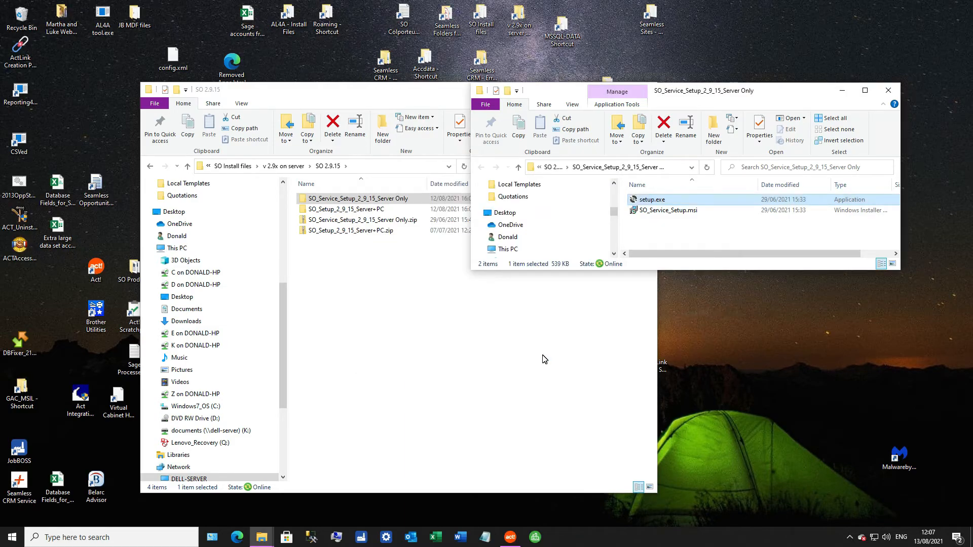
{"action": "left_click", "coordinate": [888, 91]}
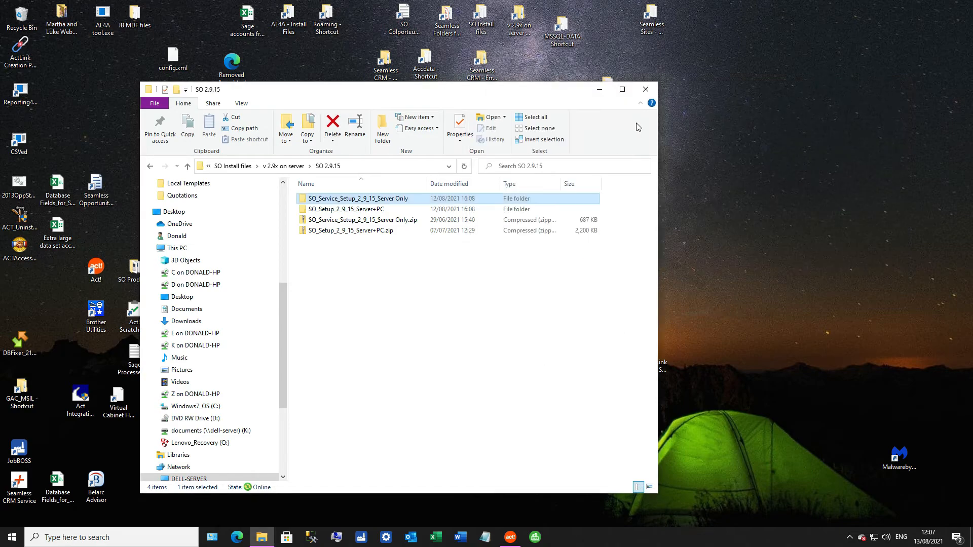
{"action": "left_click", "coordinate": [646, 90]}
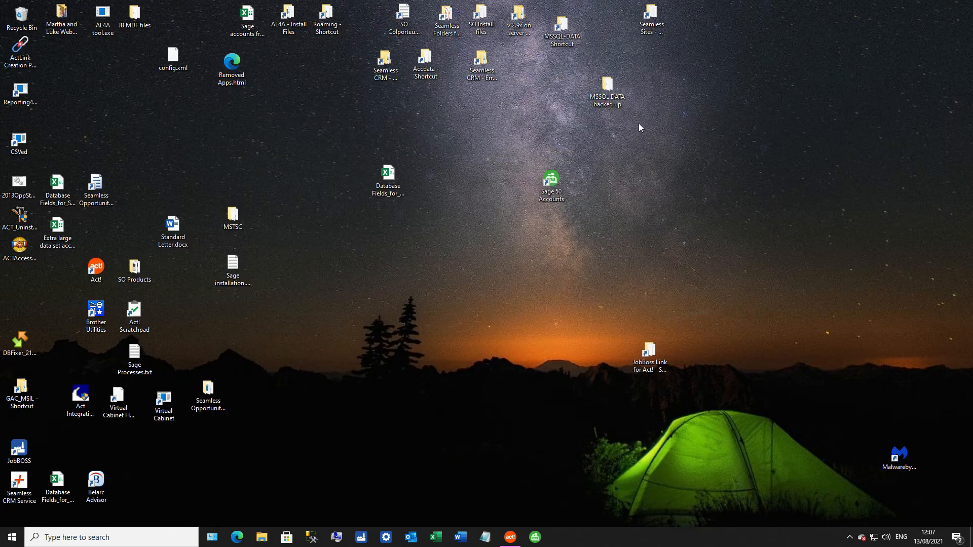
- Move the Seamless CRM Service shortcut to the middle of the desktop and open it
{"action": "left_click_drag", "start_coordinate": [19, 482], "coordinate": [275, 385]}
{"action": "left_click_drag", "start_coordinate": [438, 300], "coordinate": [438, 302]}
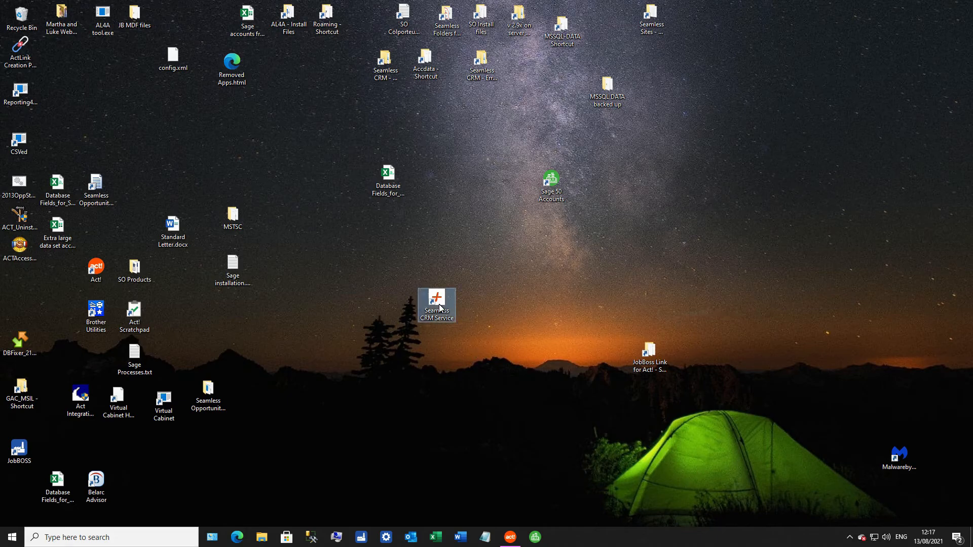
{"action": "double_click", "coordinate": [438, 303]}
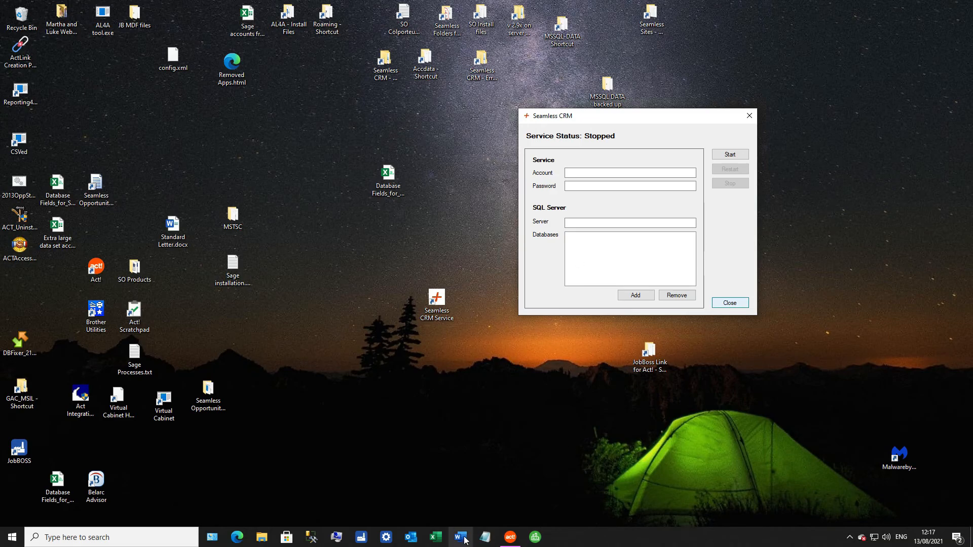
- Launch the Windows Services console by running services.msc
{"action": "left_click", "coordinate": [169, 494]}
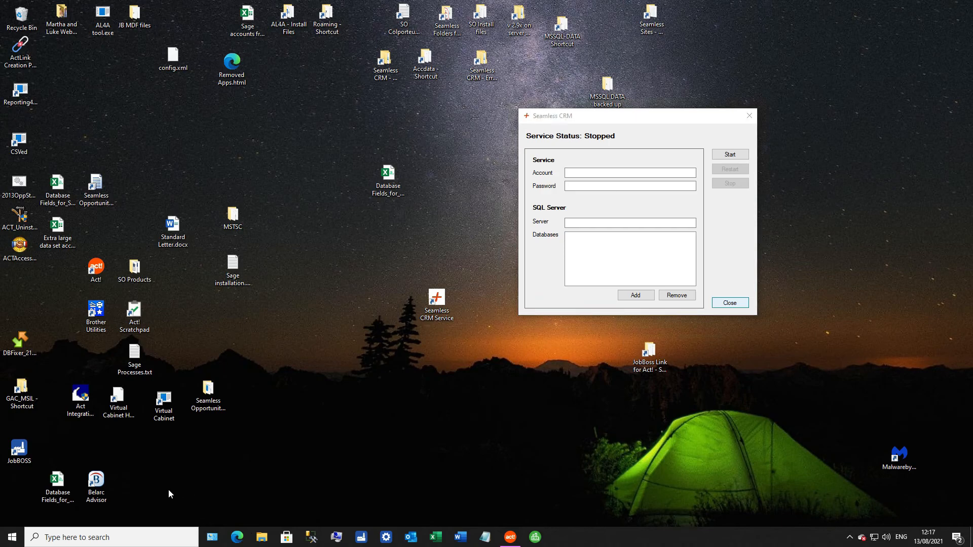
{"action": "key", "text": "super+r"}
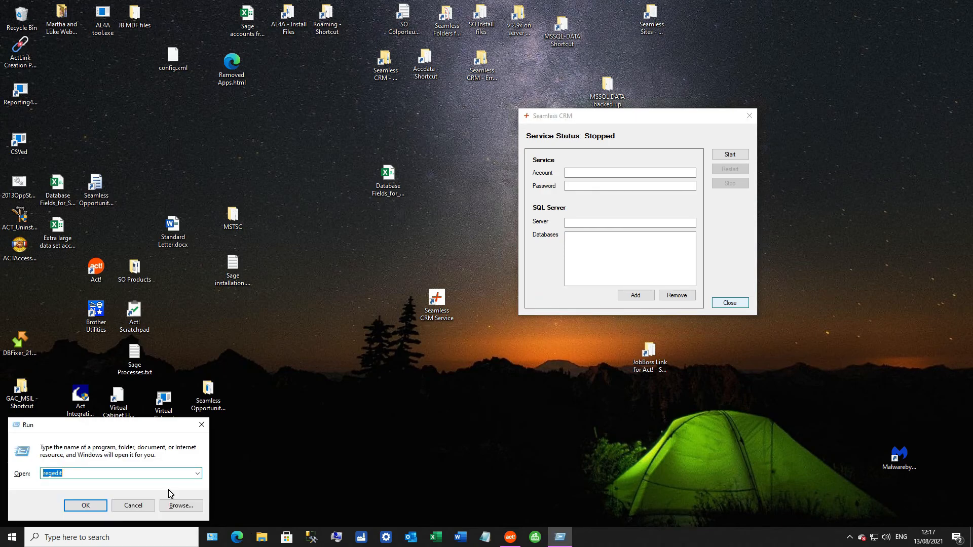
{"action": "type", "text": "servi"}
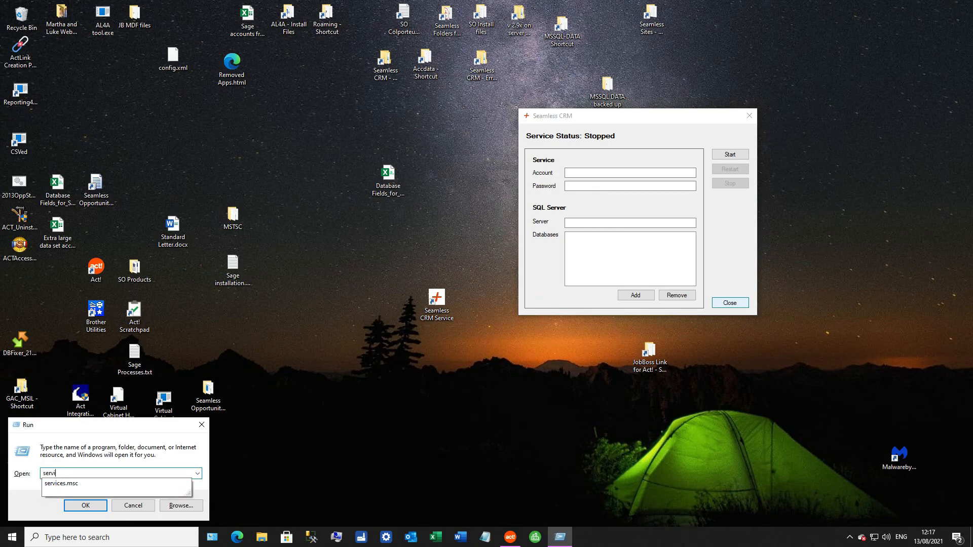
{"action": "type", "text": "ces"}
{"action": "key", "text": "Down"}
{"action": "key", "text": "Return"}
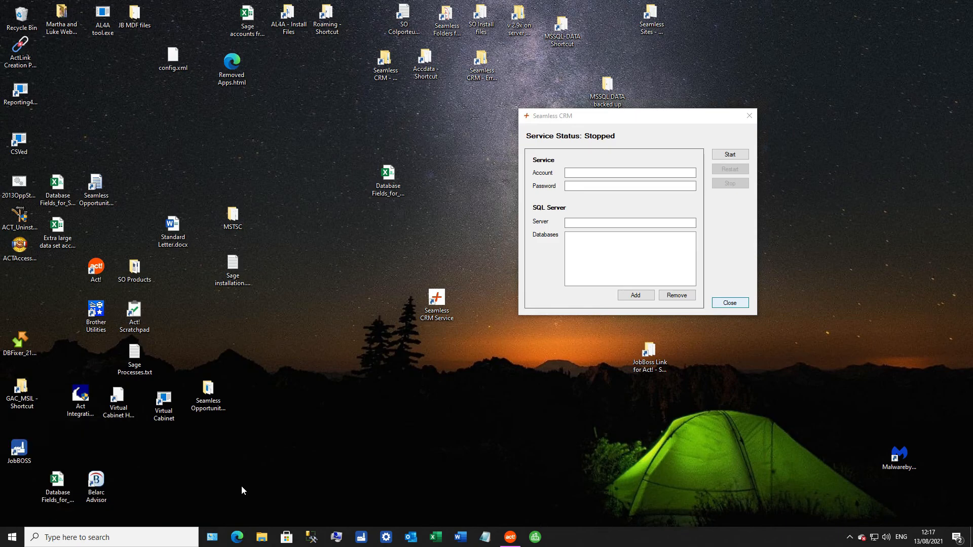